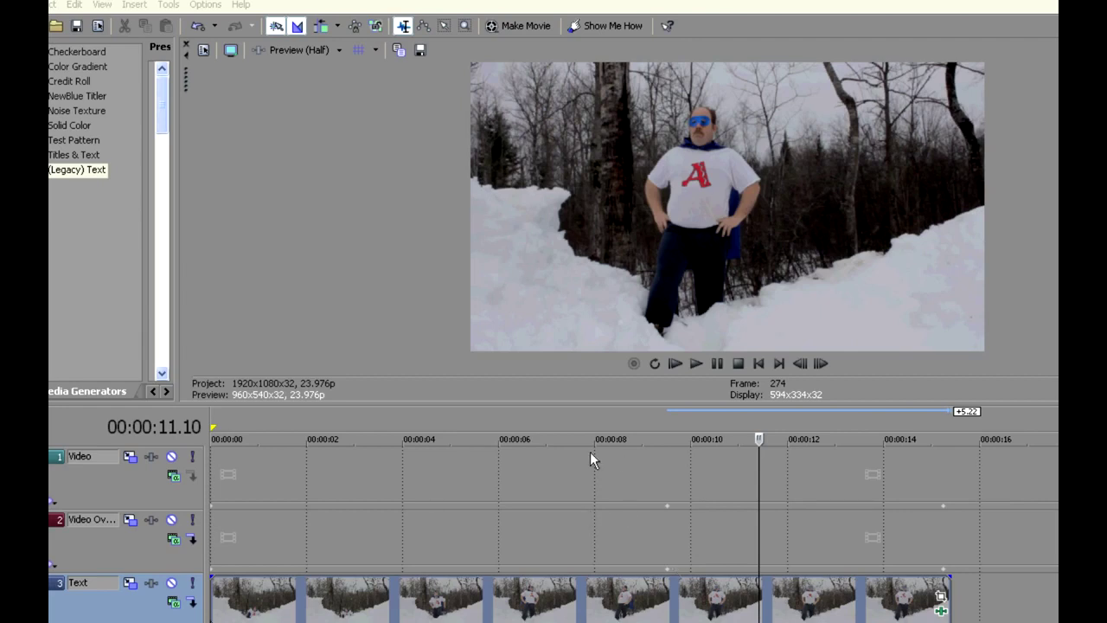
Step: Trim the snowy hero clip so it ends on the chosen pose at 00:00:09.12
{"action": "left_click", "coordinate": [630, 418]}
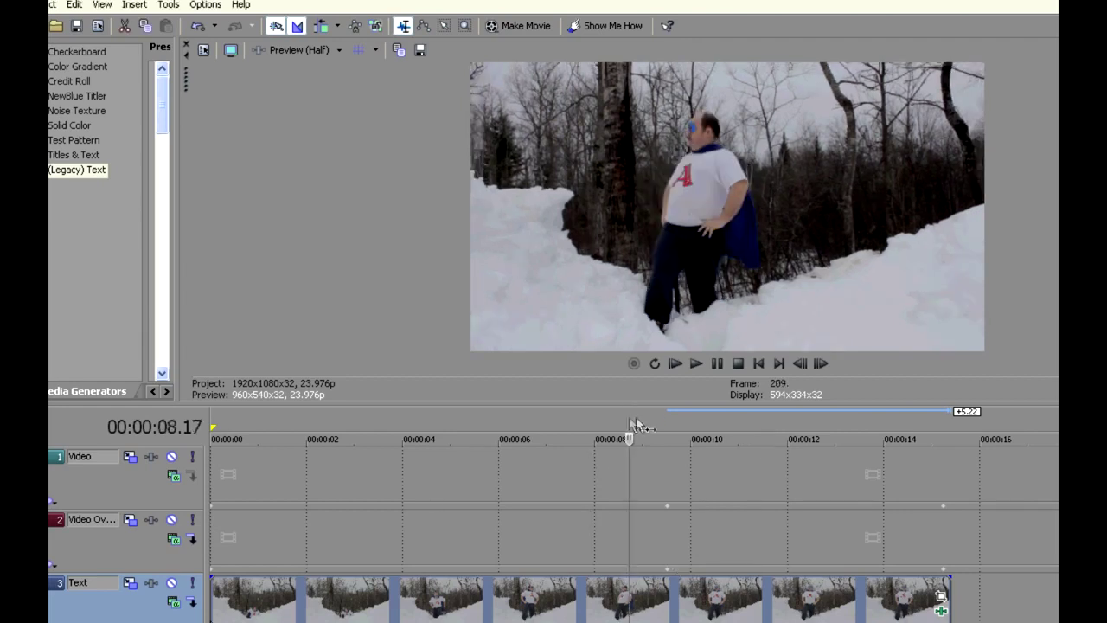
{"action": "left_click", "coordinate": [653, 424]}
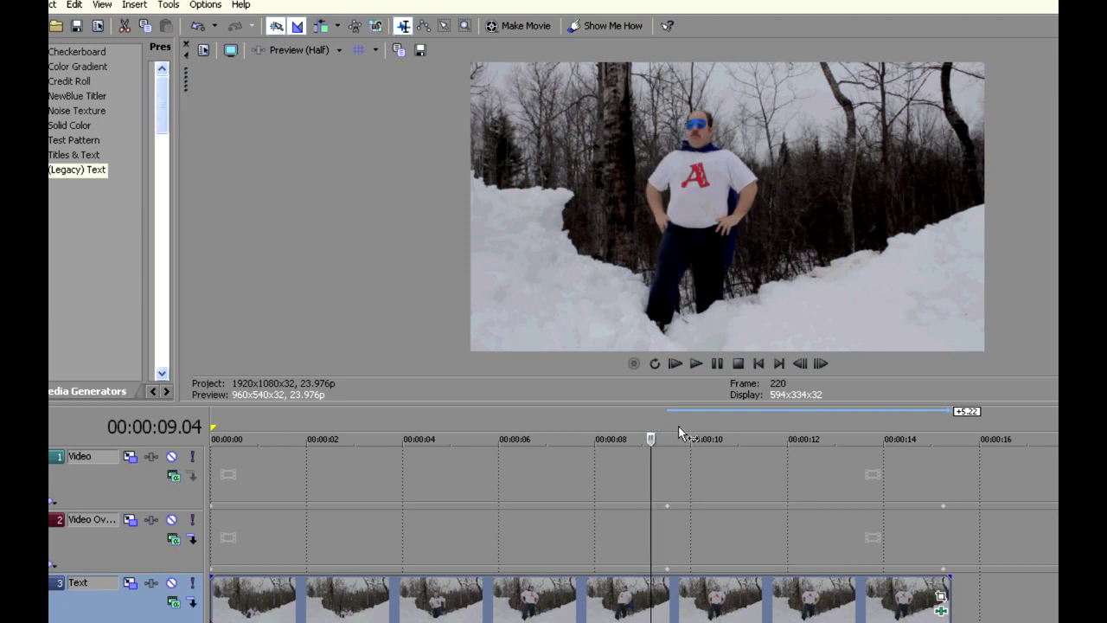
{"action": "left_click", "coordinate": [667, 419]}
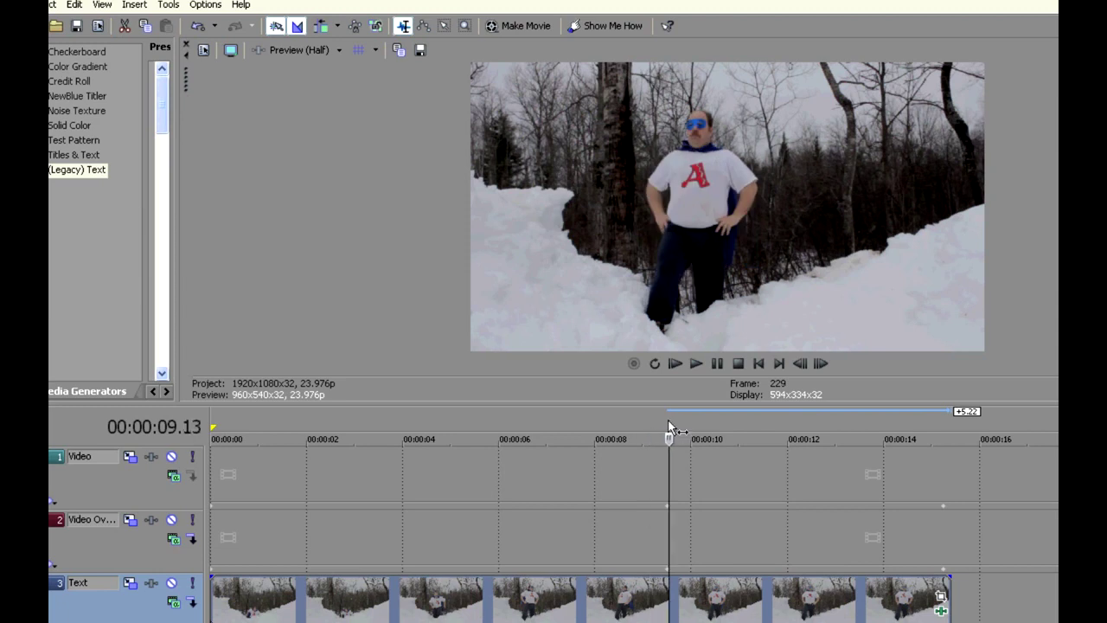
{"action": "left_click", "coordinate": [672, 574]}
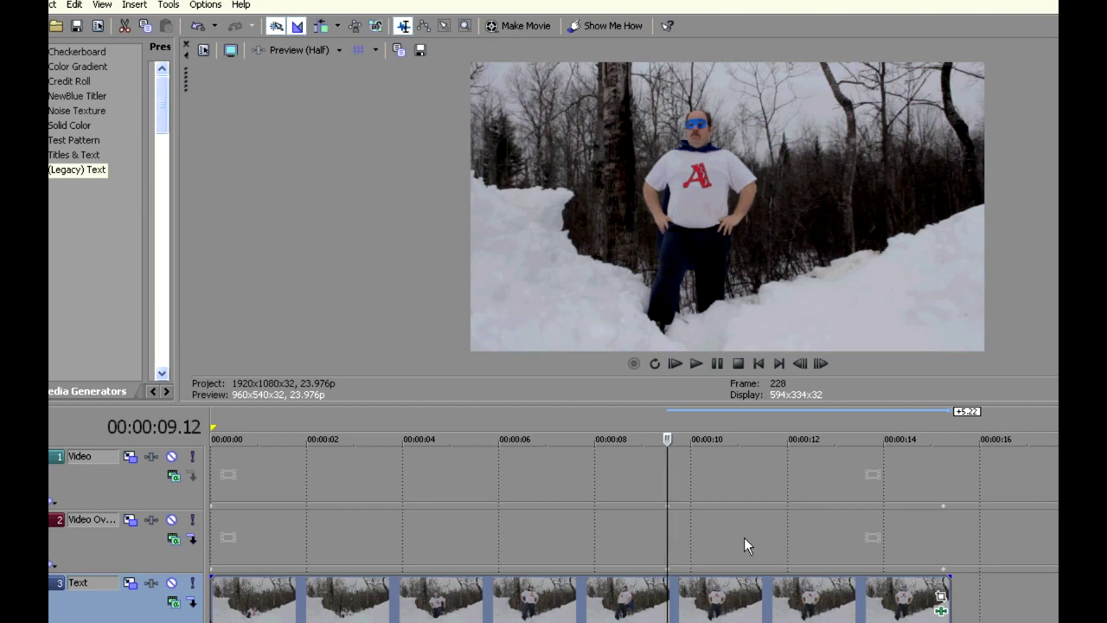
{"action": "key", "text": "Delete"}
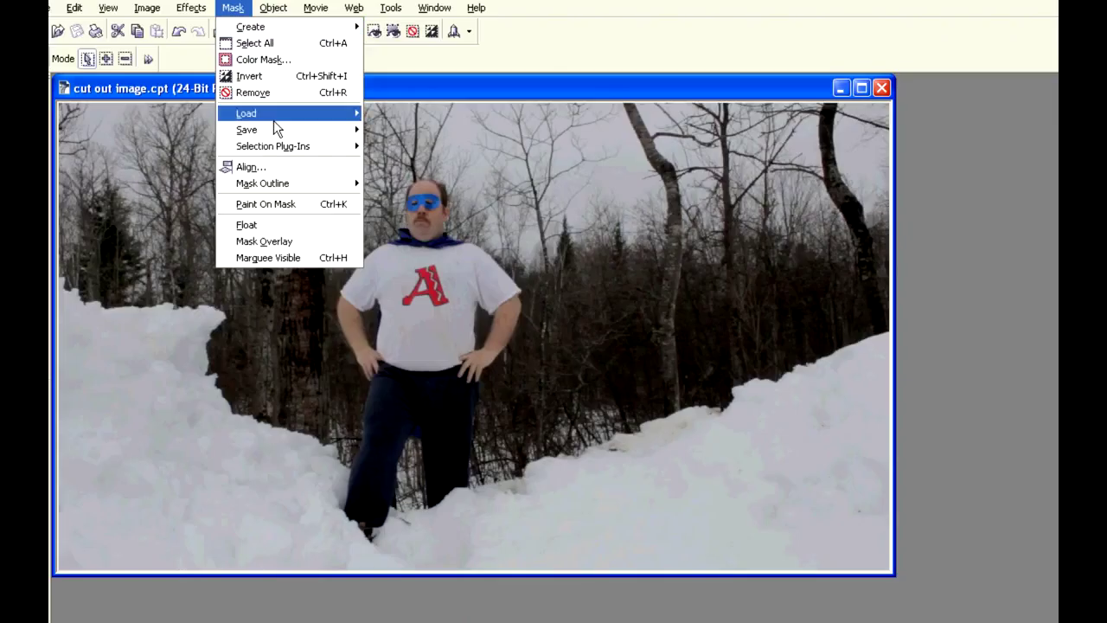
Step: Show the mask overlay, then copy the masked hero and paste it as a new image
{"action": "left_click", "coordinate": [277, 241]}
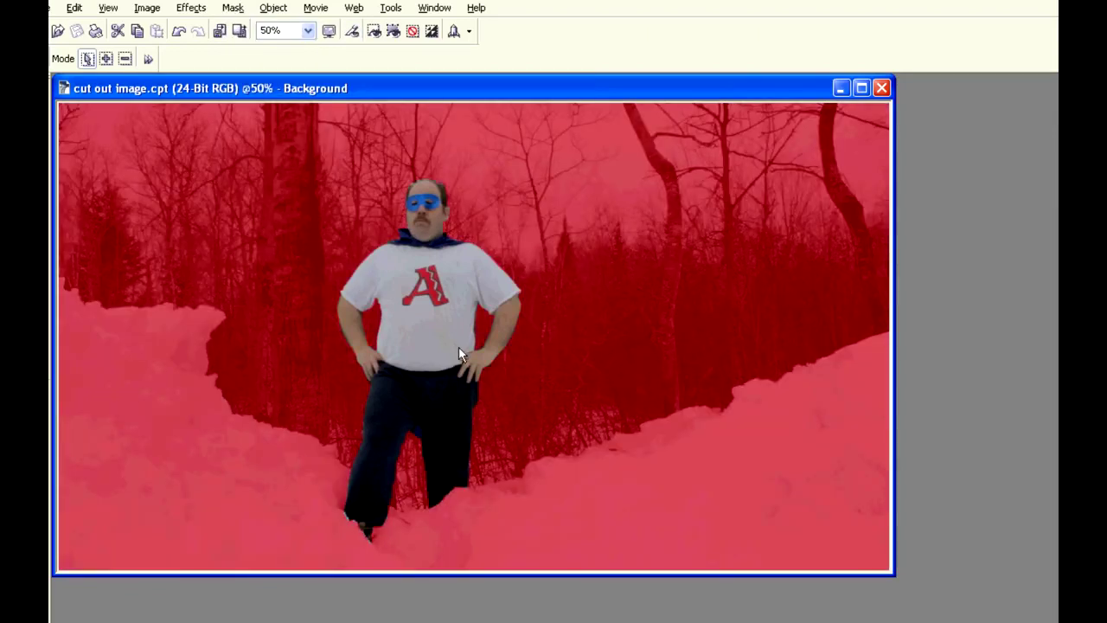
{"action": "key", "text": "ctrl+c"}
{"action": "key", "text": "ctrl+shift+n"}
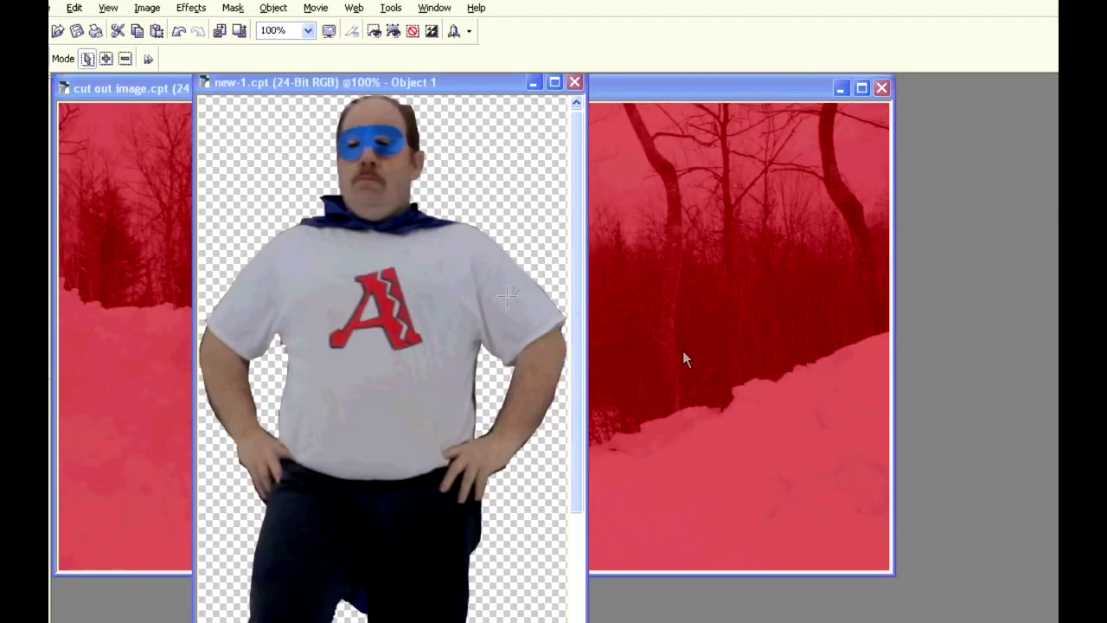
Step: Start exporting the cut-out image with Local Disk (C:) as the save location
{"action": "left_click", "coordinate": [240, 31]}
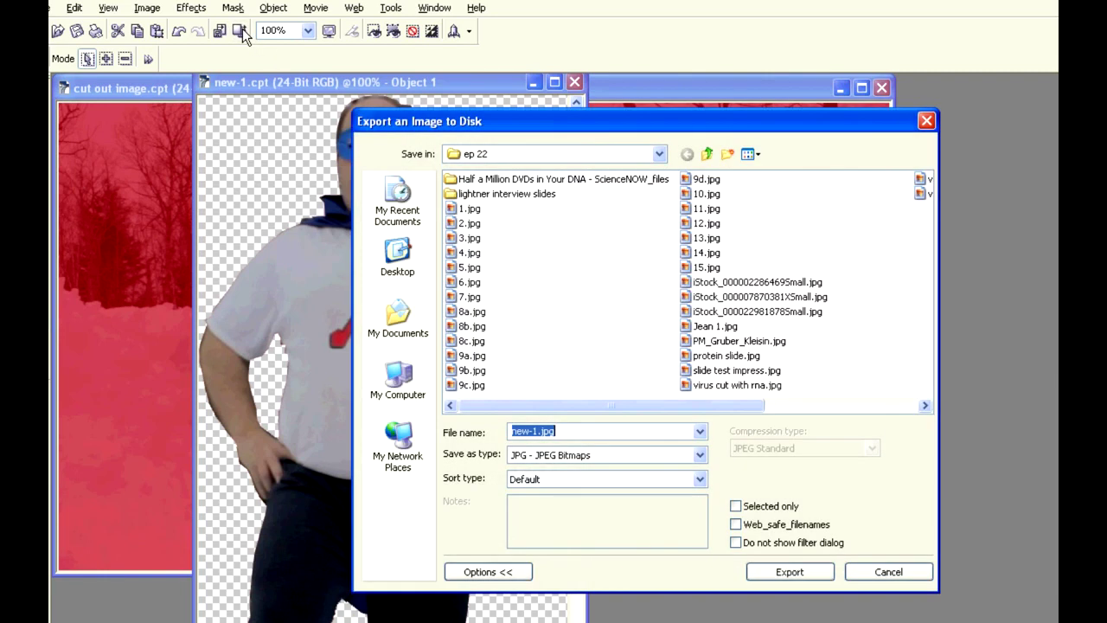
{"action": "left_click", "coordinate": [659, 154]}
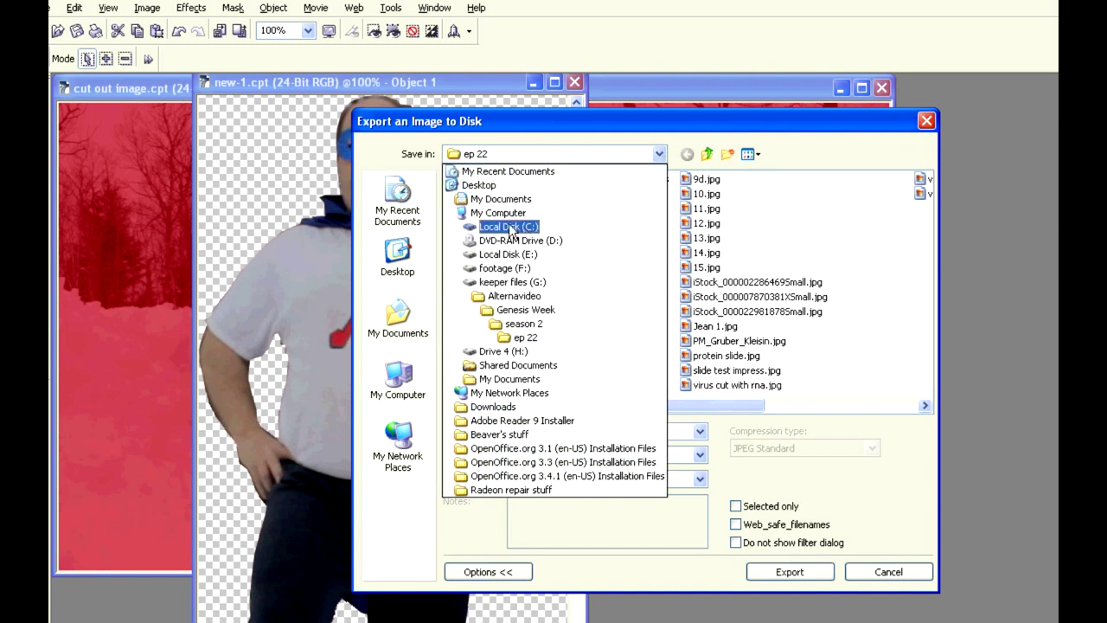
{"action": "left_click", "coordinate": [510, 228]}
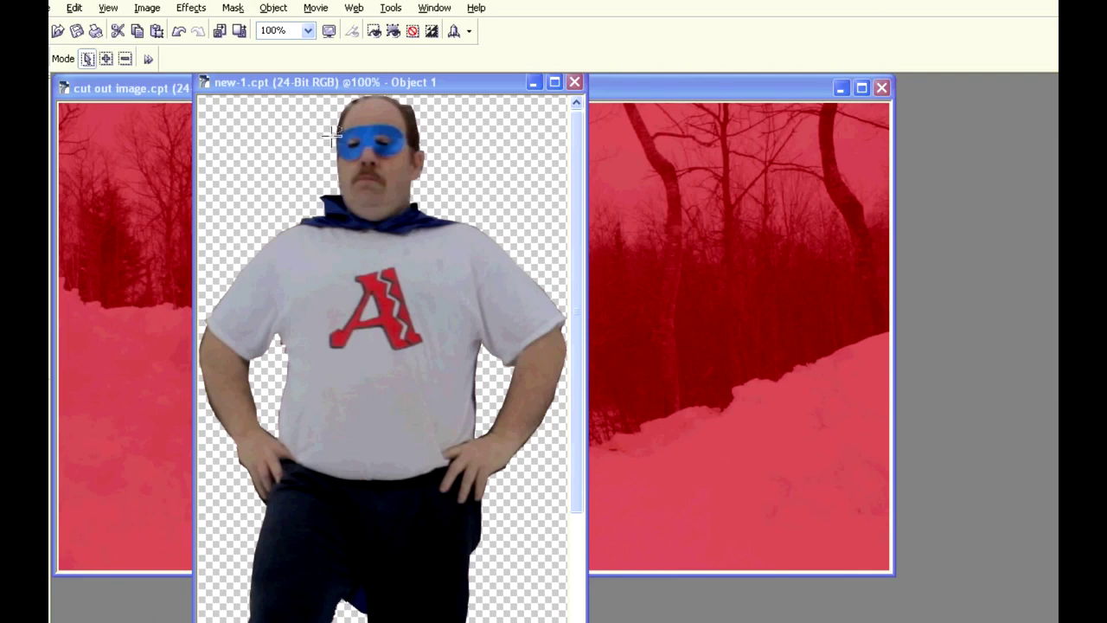
Step: Trace a thick green outline along the right side of the hero's head
{"action": "left_click", "coordinate": [240, 32]}
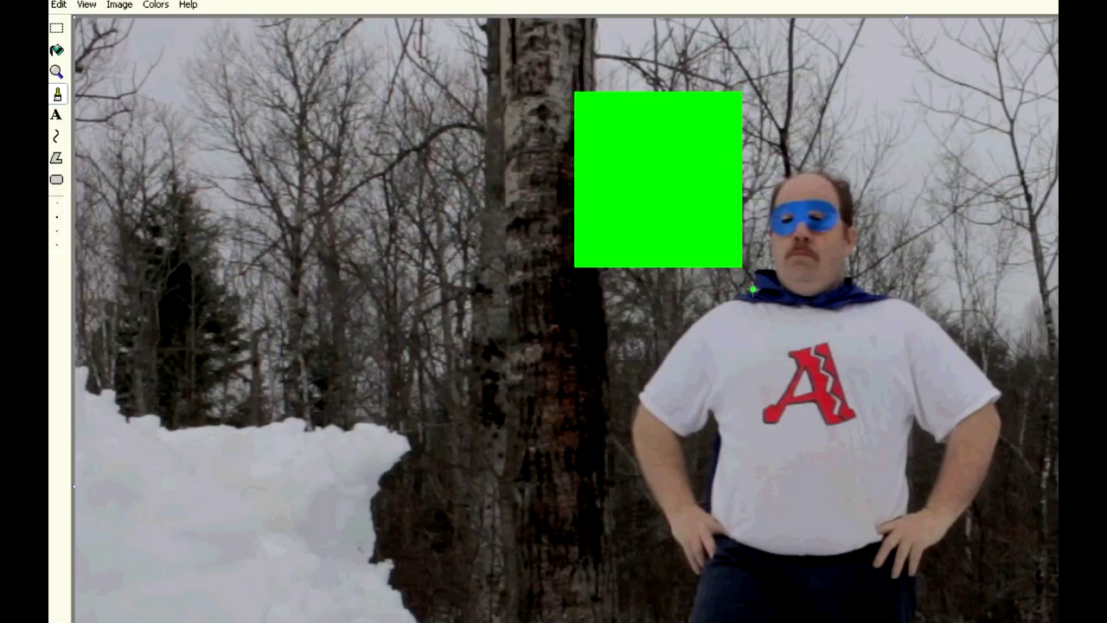
{"action": "mouse_move", "coordinate": [766, 254]}
{"action": "left_mouse_down"}
{"action": "mouse_move", "coordinate": [786, 170]}
{"action": "mouse_move", "coordinate": [809, 163]}
{"action": "mouse_move", "coordinate": [857, 184]}
{"action": "mouse_move", "coordinate": [876, 244]}
{"action": "left_mouse_up"}
{"action": "left_click_drag", "start_coordinate": [761, 223], "coordinate": [751, 265]}
{"action": "mouse_move", "coordinate": [711, 84]}
{"action": "left_mouse_down"}
{"action": "mouse_move", "coordinate": [735, 90]}
{"action": "mouse_move", "coordinate": [760, 267]}
{"action": "left_mouse_up"}
Step: Paint green blocks over the left, upper-left and top-right background around the hero
{"action": "mouse_move", "coordinate": [434, 84]}
{"action": "left_mouse_down"}
{"action": "mouse_move", "coordinate": [623, 448]}
{"action": "mouse_move", "coordinate": [619, 574]}
{"action": "left_mouse_up"}
{"action": "left_click_drag", "start_coordinate": [643, 139], "coordinate": [1057, 19]}
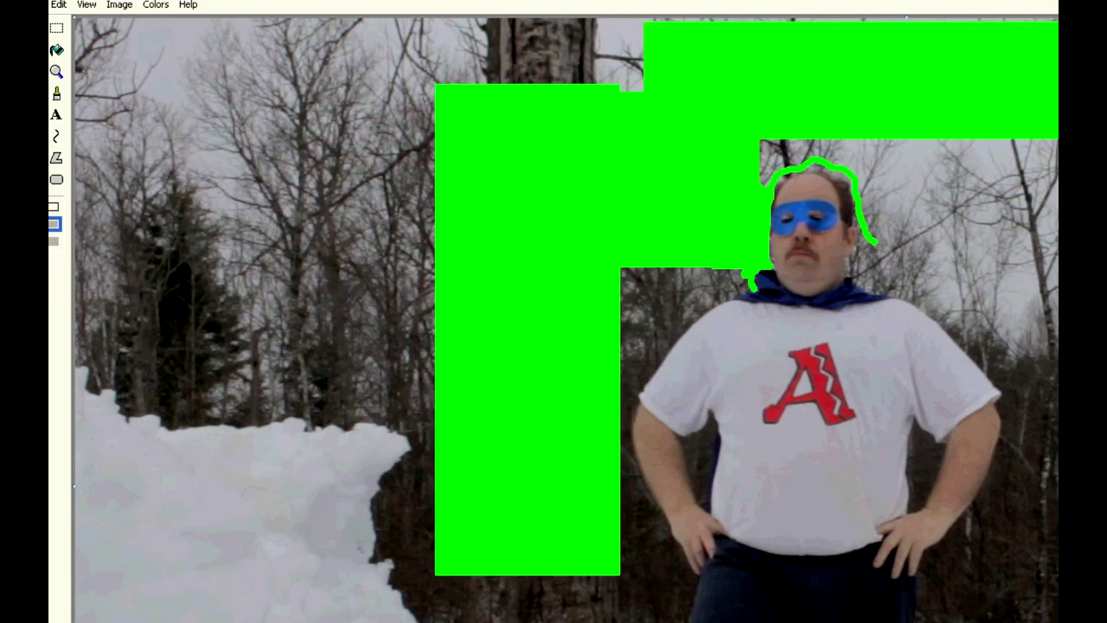
{"action": "mouse_move", "coordinate": [649, 127]}
{"action": "left_mouse_down"}
{"action": "mouse_move", "coordinate": [75, 19]}
{"action": "mouse_move", "coordinate": [336, 555]}
{"action": "mouse_move", "coordinate": [603, 198]}
{"action": "left_mouse_up"}
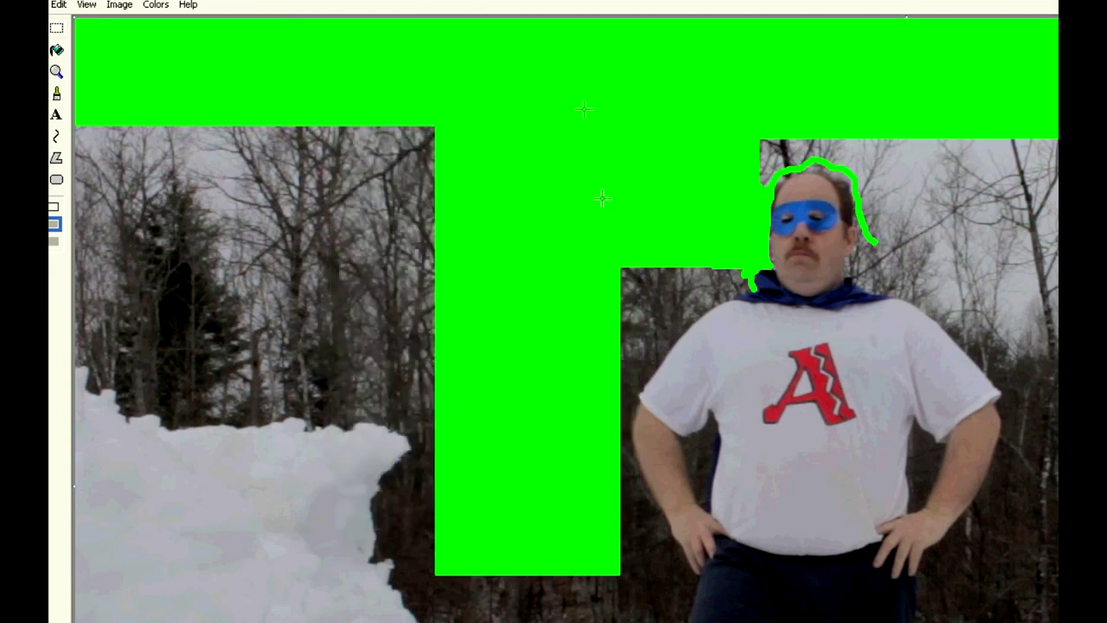
{"action": "left_click_drag", "start_coordinate": [586, 106], "coordinate": [74, 622]}
{"action": "left_click_drag", "start_coordinate": [870, 130], "coordinate": [870, 287]}
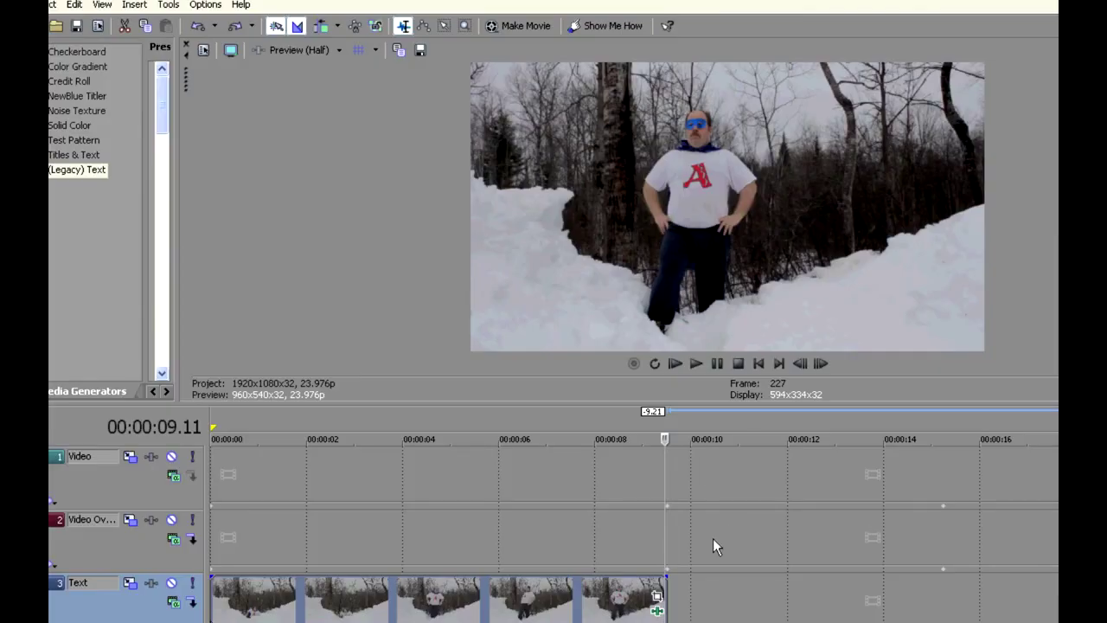
Step: Restore the hero clip's full length and review its Medium Blur Gaussian Blur media effect
{"action": "key", "text": "ctrl+z"}
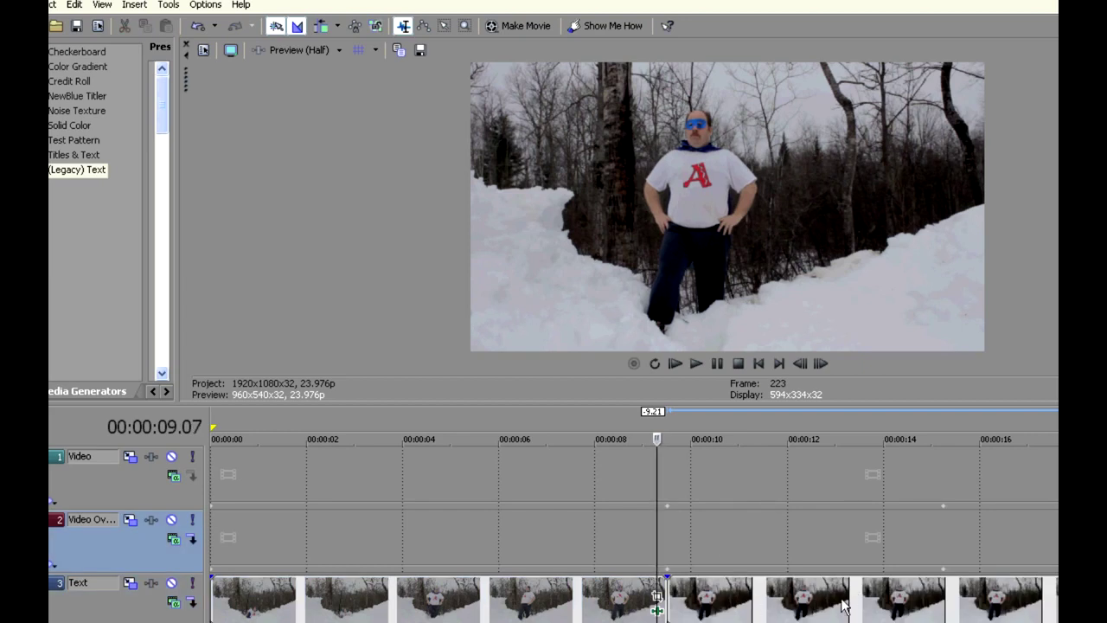
{"action": "right_click", "coordinate": [717, 602]}
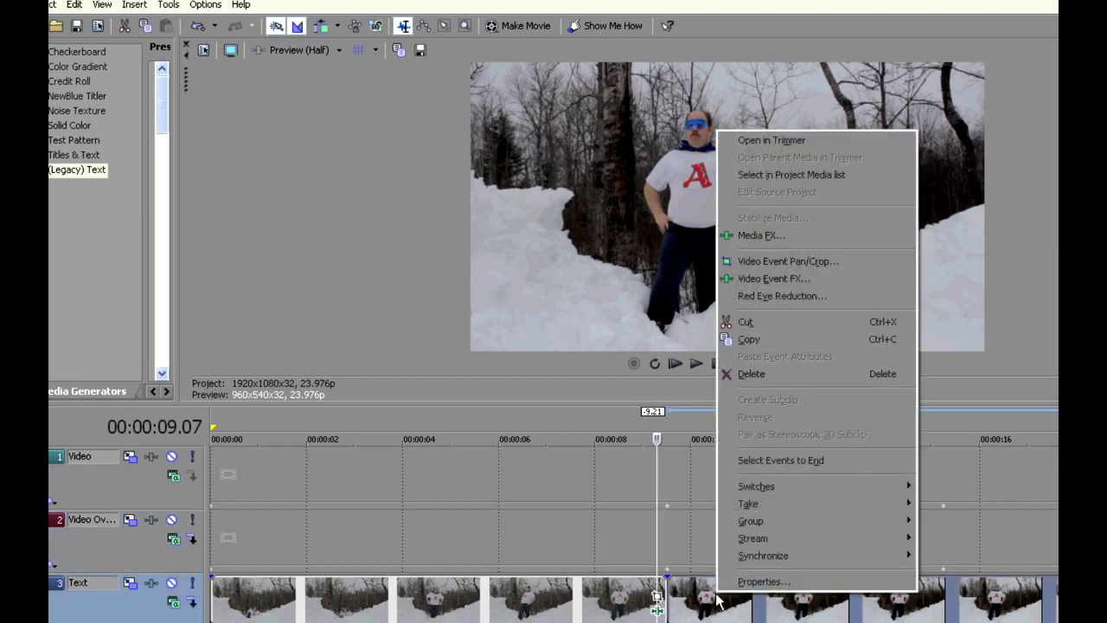
{"action": "left_click", "coordinate": [809, 238]}
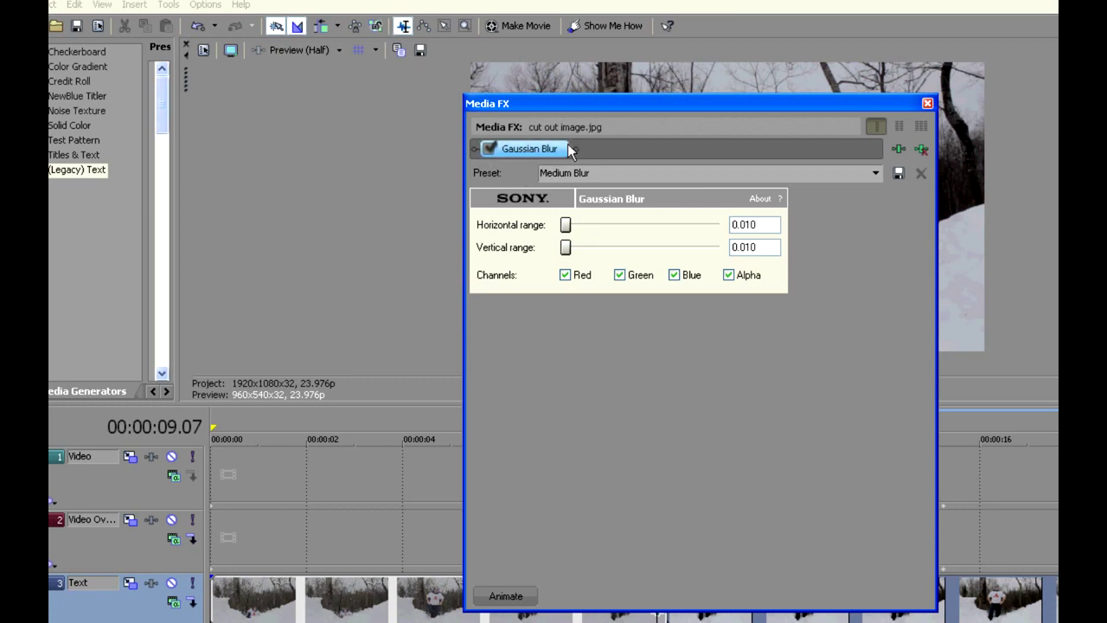
{"action": "key", "text": "Escape"}
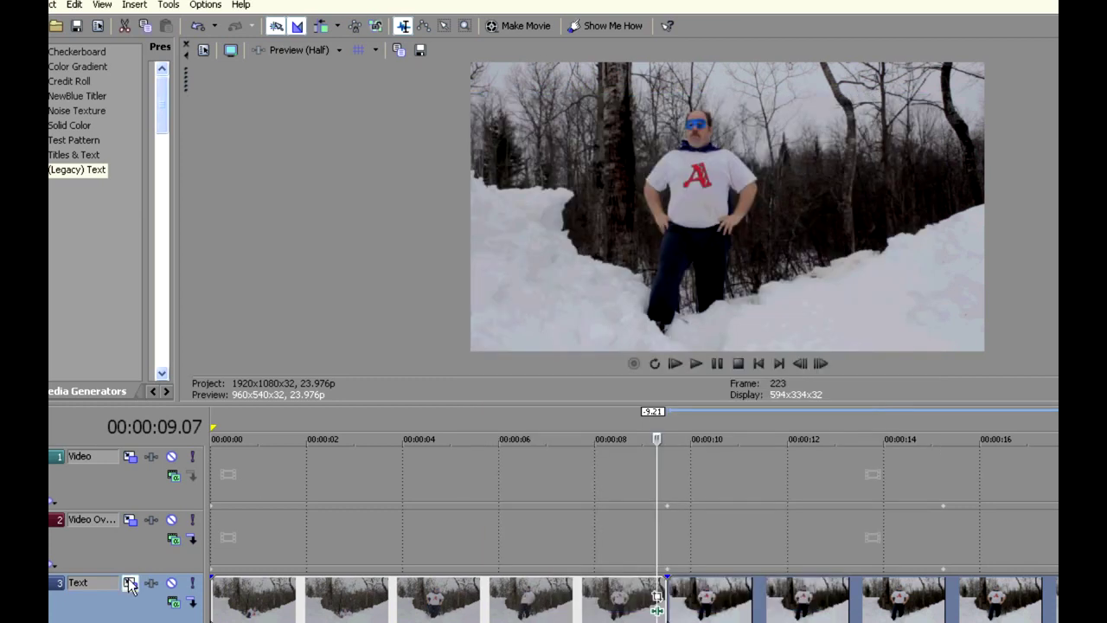
Step: Check the background zoom keyframes at 9.12 and 15.06, then restore the green-screen hero clip on Video Overlay
{"action": "left_click", "coordinate": [130, 584]}
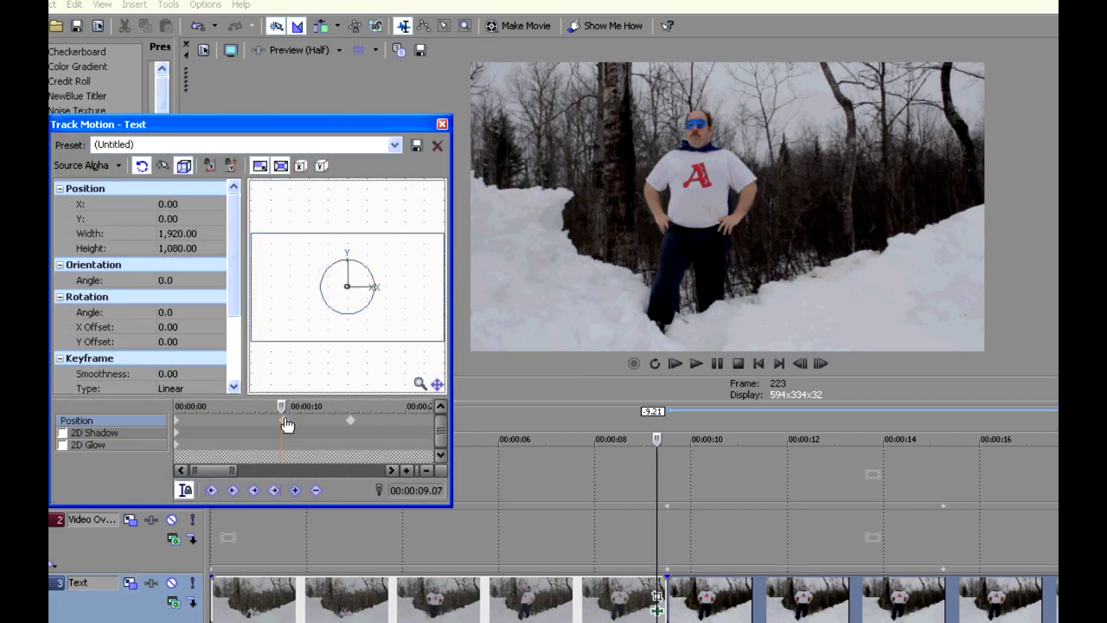
{"action": "left_click", "coordinate": [285, 426]}
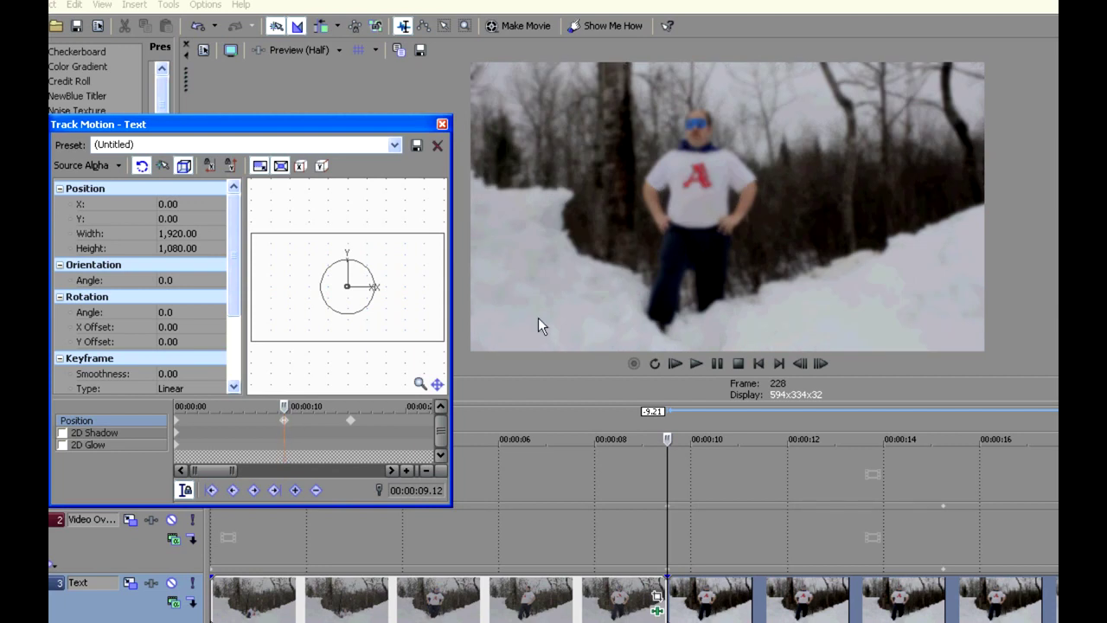
{"action": "left_click", "coordinate": [353, 426]}
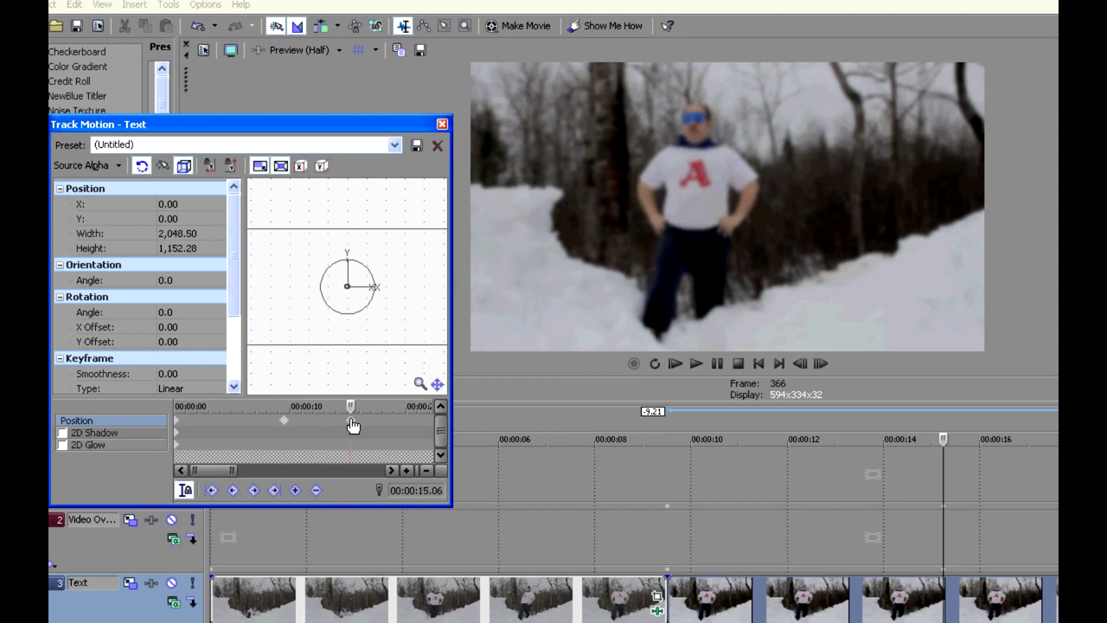
{"action": "left_click", "coordinate": [441, 123]}
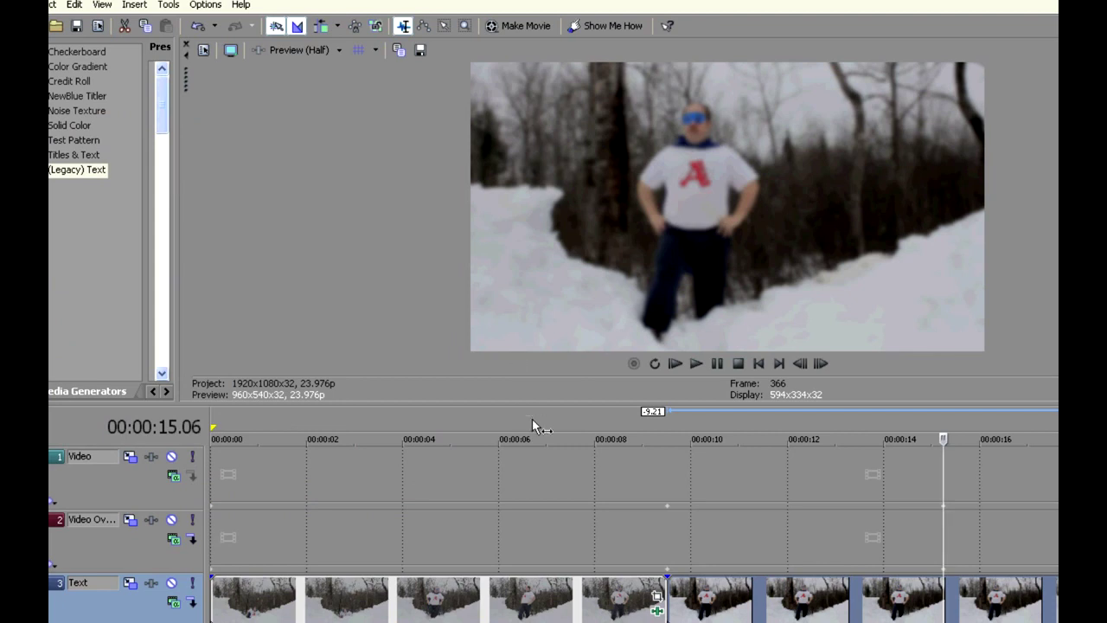
{"action": "key", "text": "ctrl+z"}
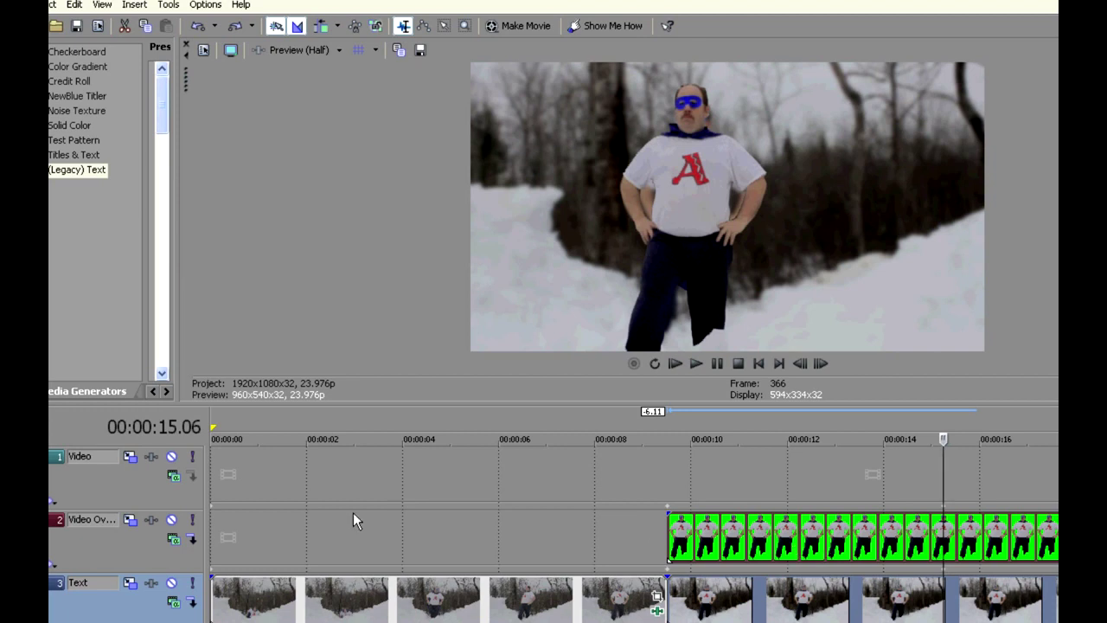
Step: Check the hero's growth keyframes at 9.12 and 15.06, then place the Captain Antagonator title on track 1
{"action": "left_click", "coordinate": [130, 522]}
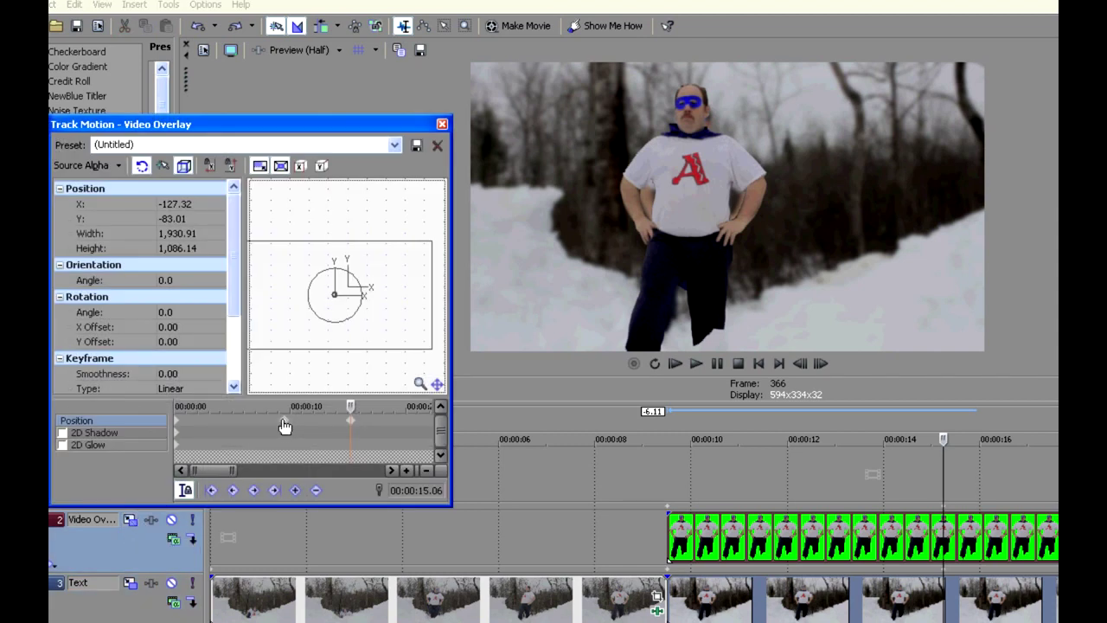
{"action": "left_click", "coordinate": [284, 427]}
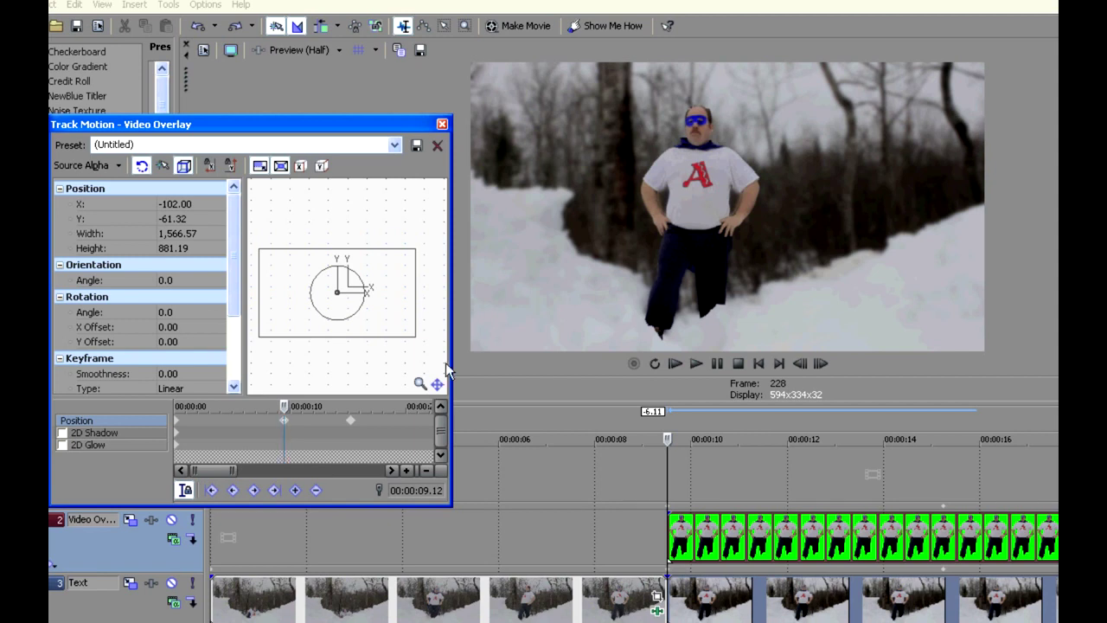
{"action": "left_click", "coordinate": [353, 426]}
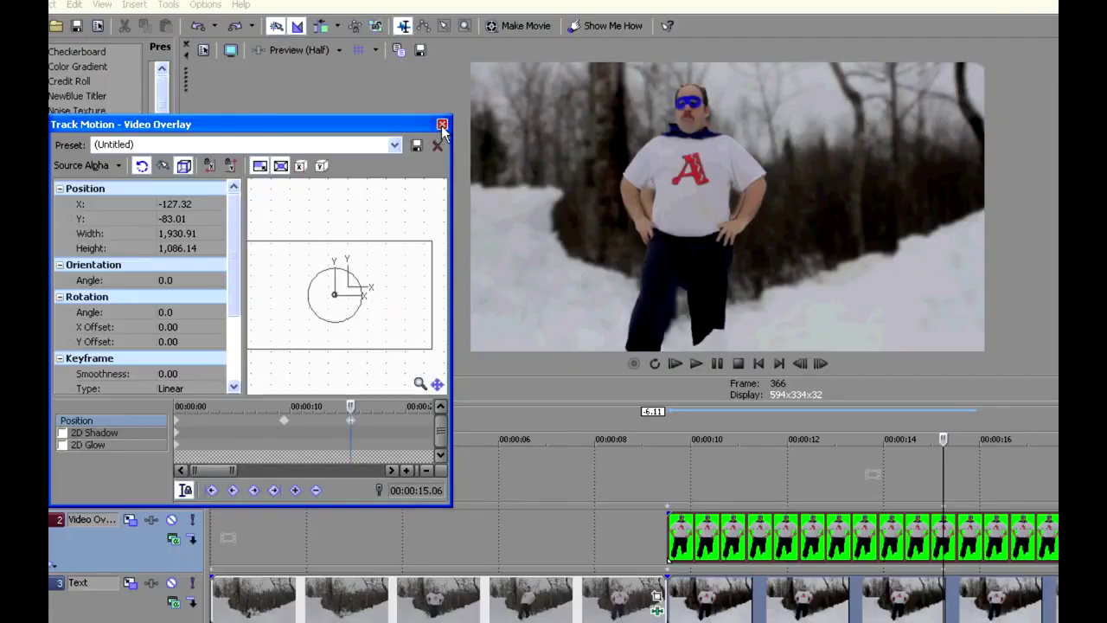
{"action": "left_click", "coordinate": [441, 126]}
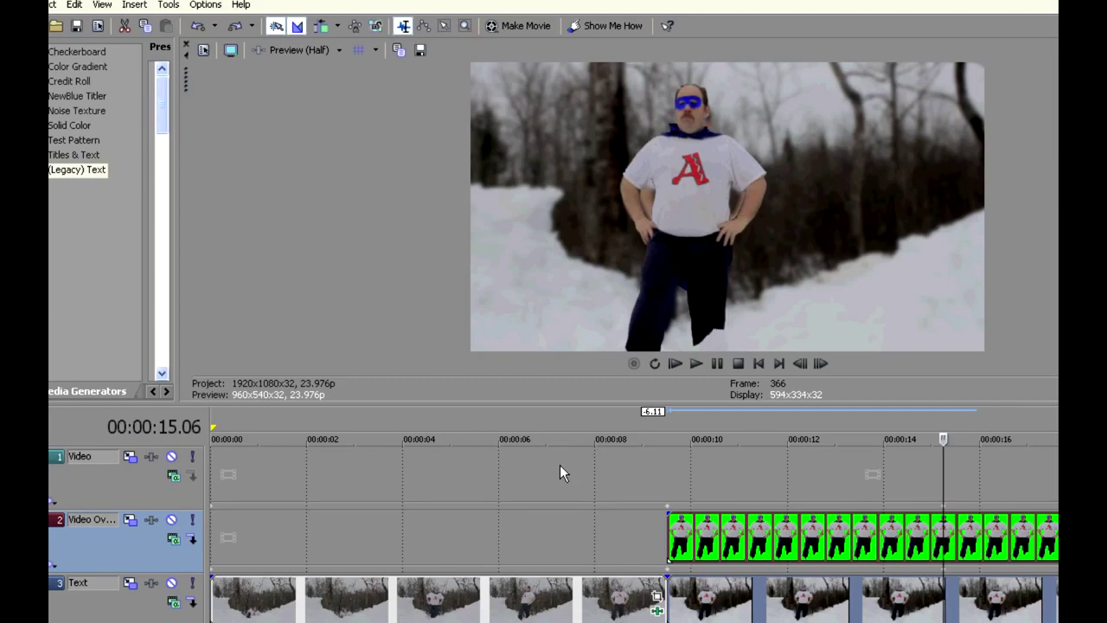
{"action": "key", "text": "ctrl+z"}
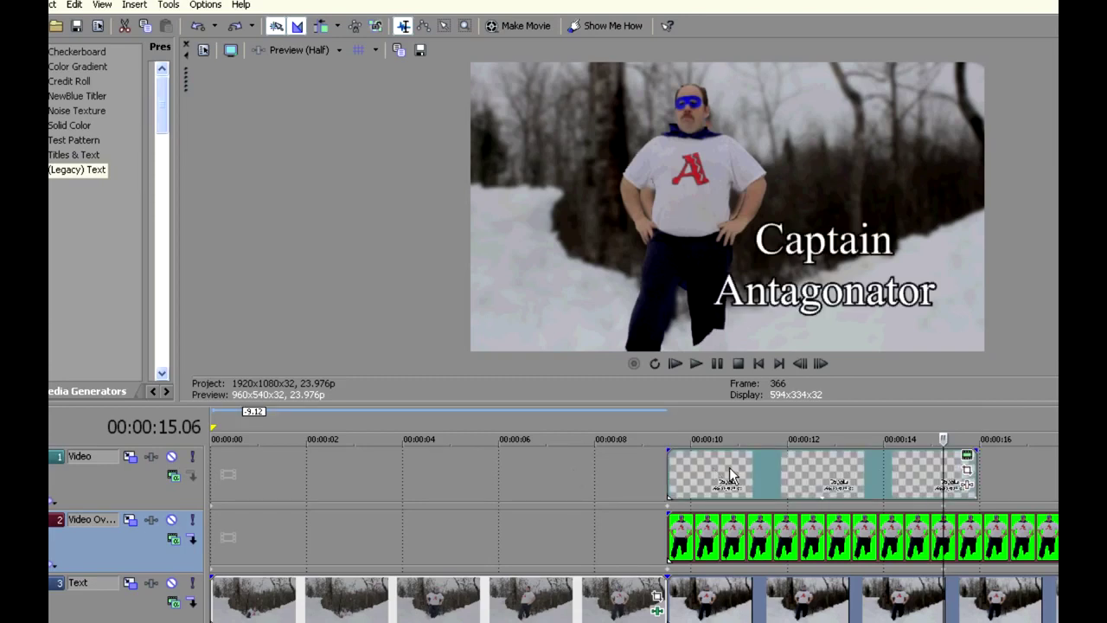
Step: Check the title's zoom keyframes on track 1 at 9.12 and 15.06
{"action": "left_click", "coordinate": [129, 456]}
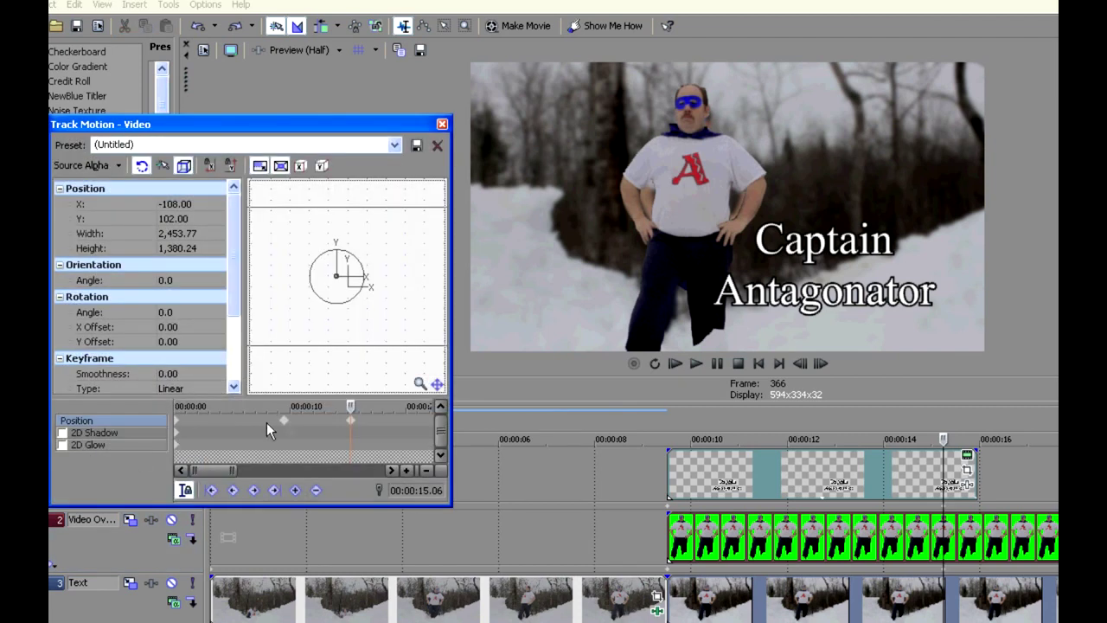
{"action": "left_click", "coordinate": [286, 426]}
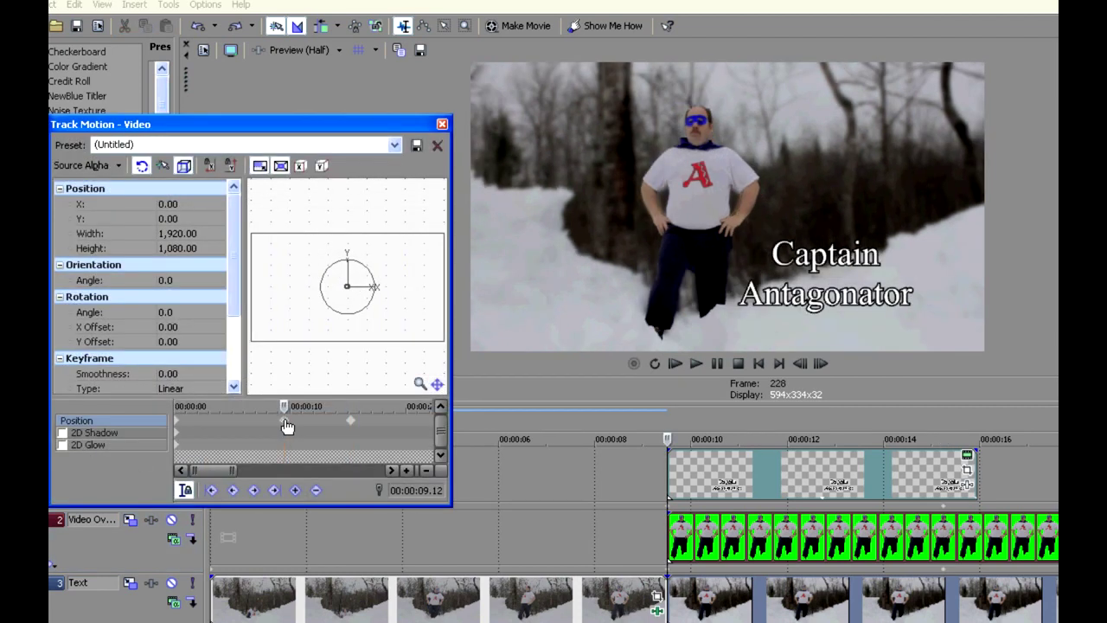
{"action": "left_click", "coordinate": [352, 423]}
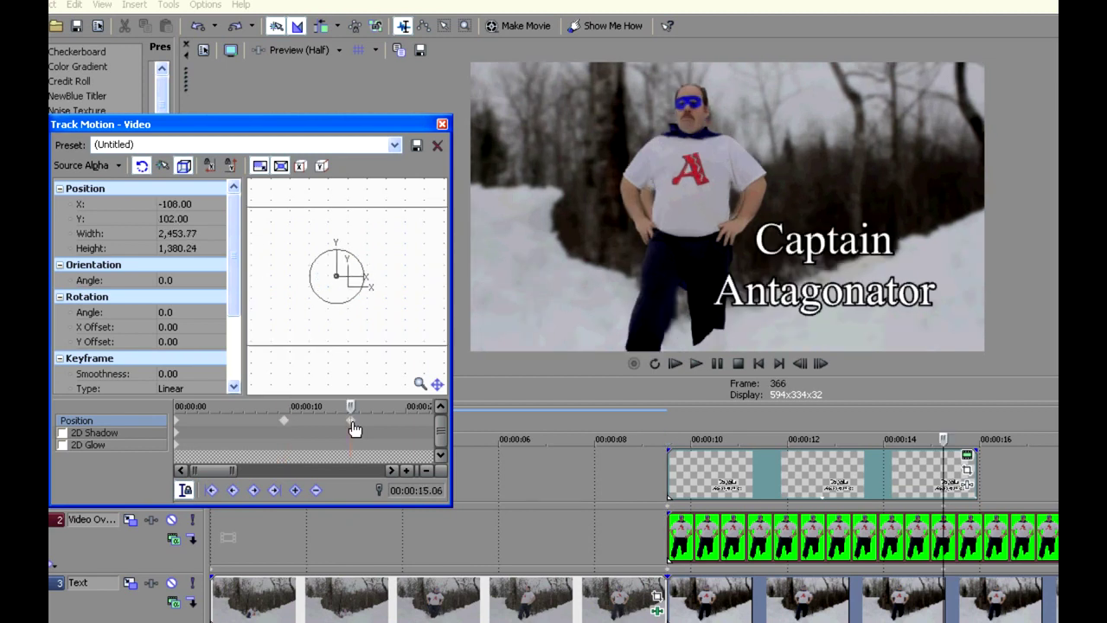
{"action": "left_click", "coordinate": [442, 125]}
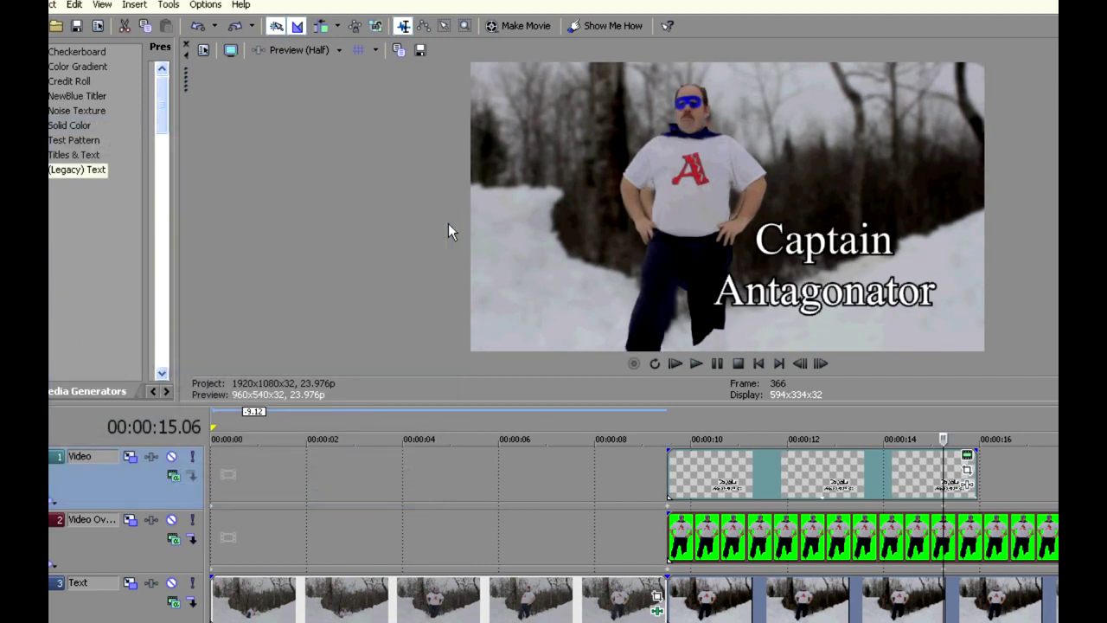
Step: Paste the Starring text clip at 0 s and preview it around 6 seconds and past the freeze
{"action": "key", "text": "ctrl+v"}
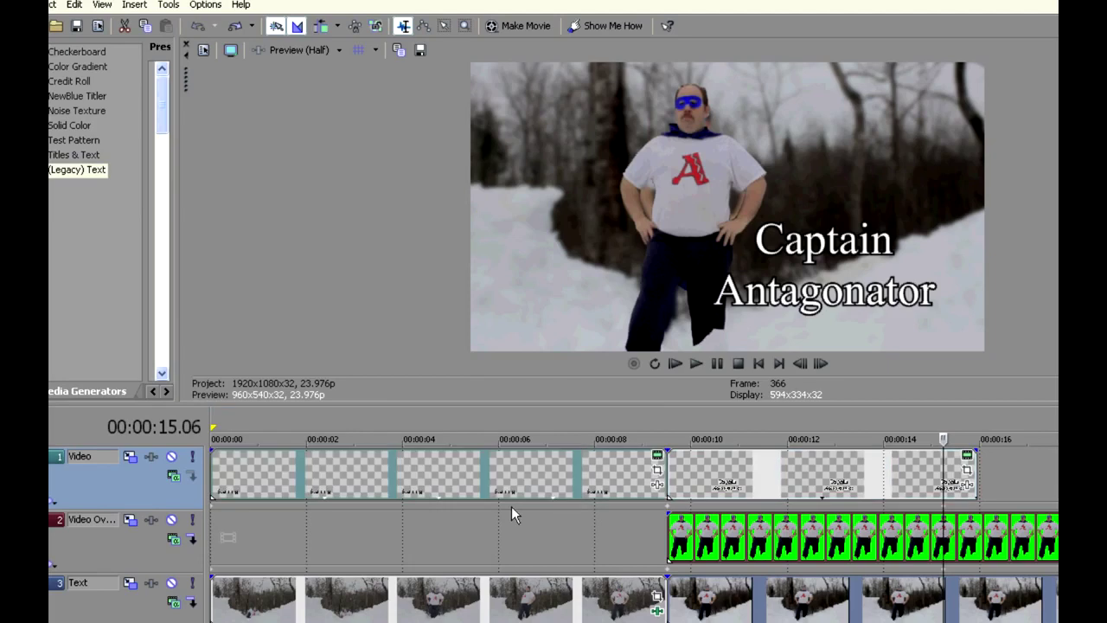
{"action": "left_click", "coordinate": [514, 416]}
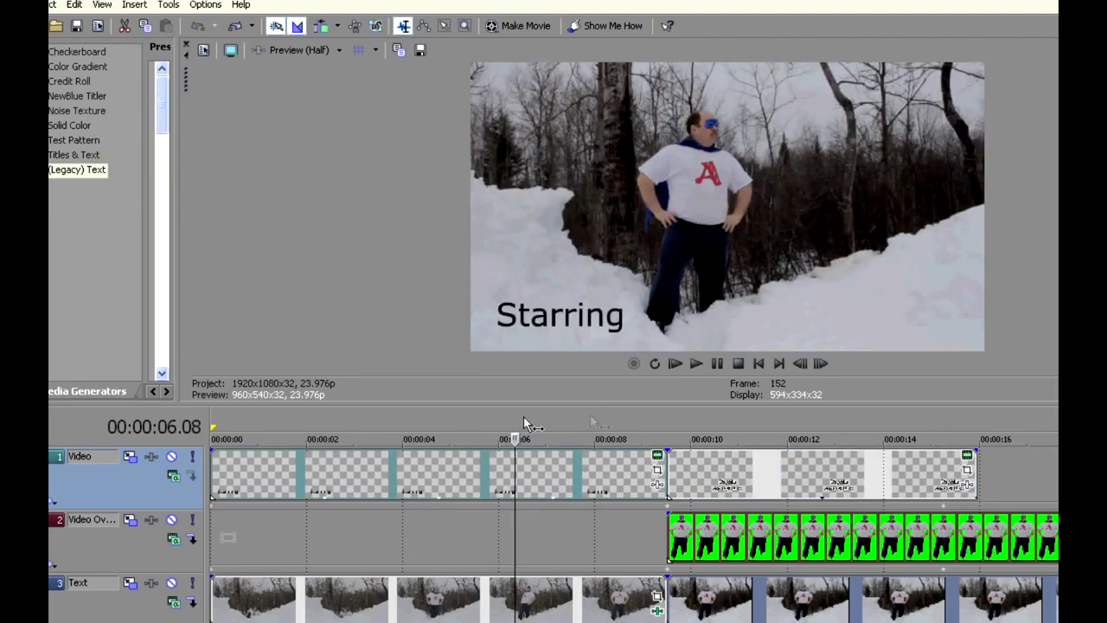
{"action": "left_click", "coordinate": [692, 417]}
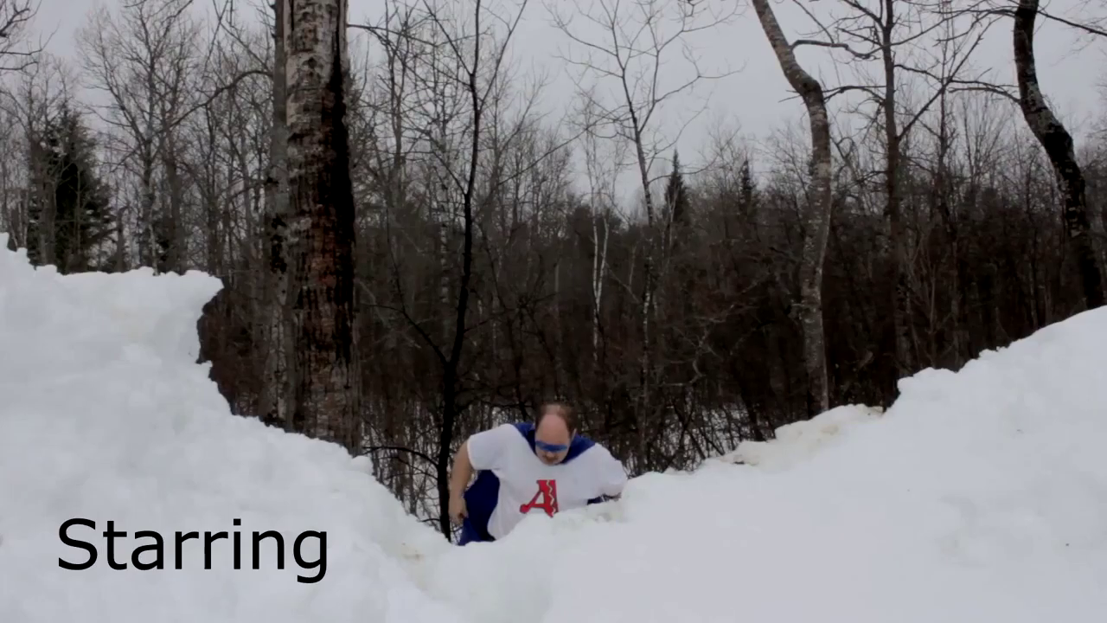